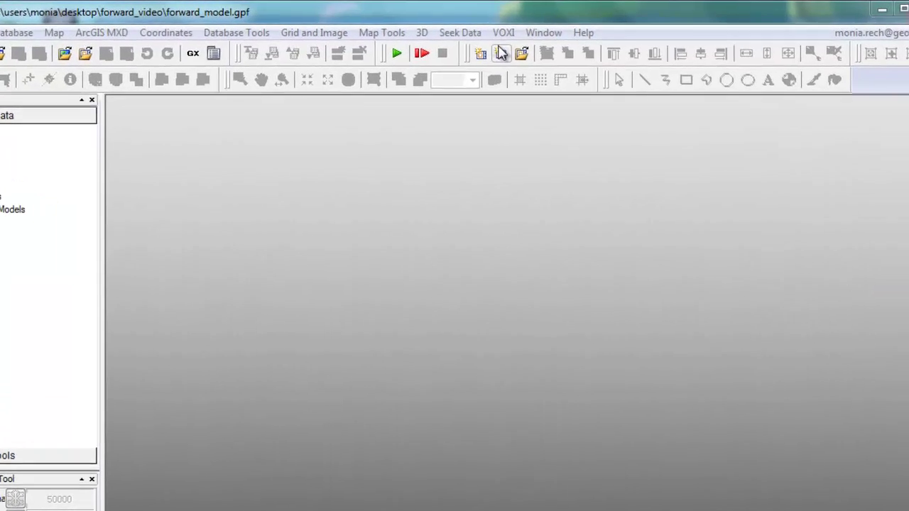
- Create a new VOXI session named 'forward' from the Half Graben.geosoft_voxel file
{"action": "left_click", "coordinate": [516, 29]}
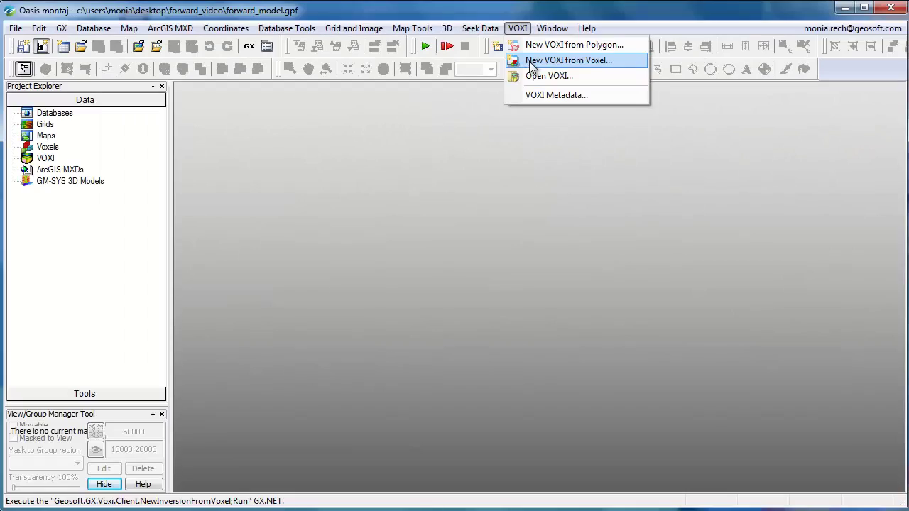
{"action": "left_click", "coordinate": [531, 61]}
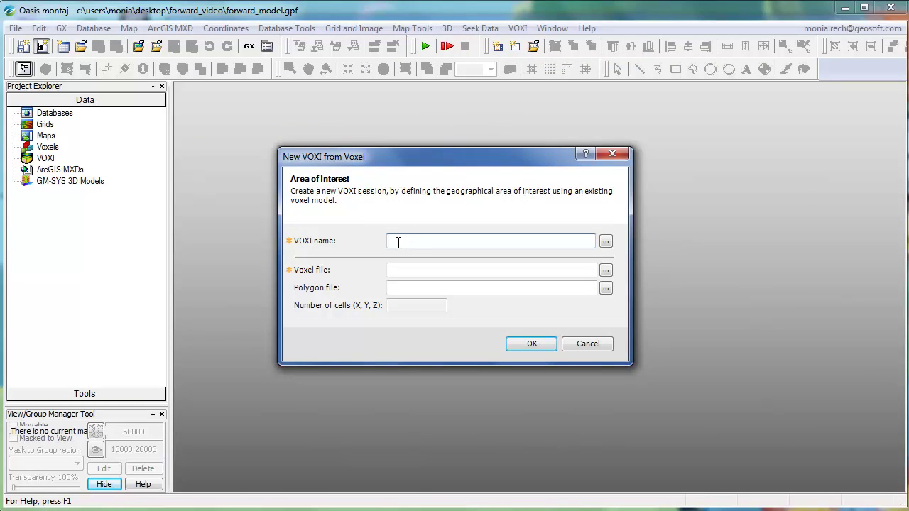
{"action": "type", "text": "for"}
{"action": "type", "text": "ward"}
{"action": "left_click", "coordinate": [605, 270]}
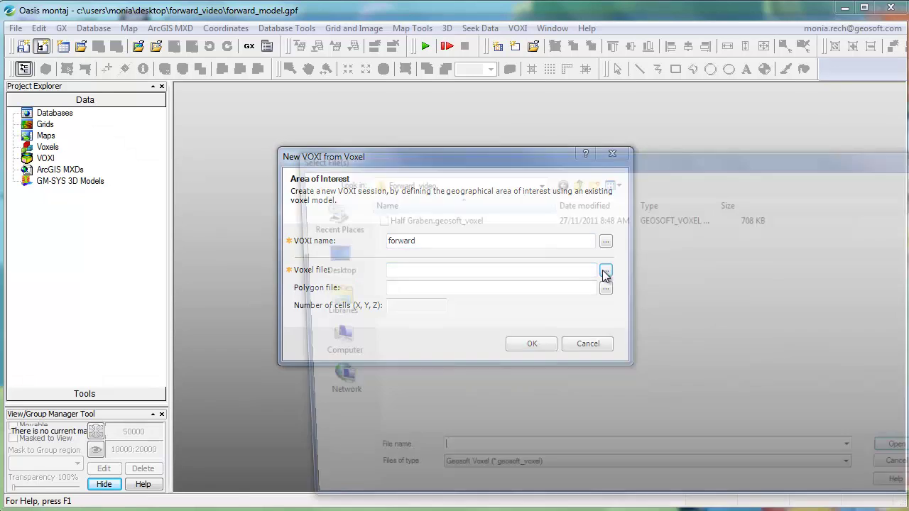
{"action": "left_click", "coordinate": [459, 224]}
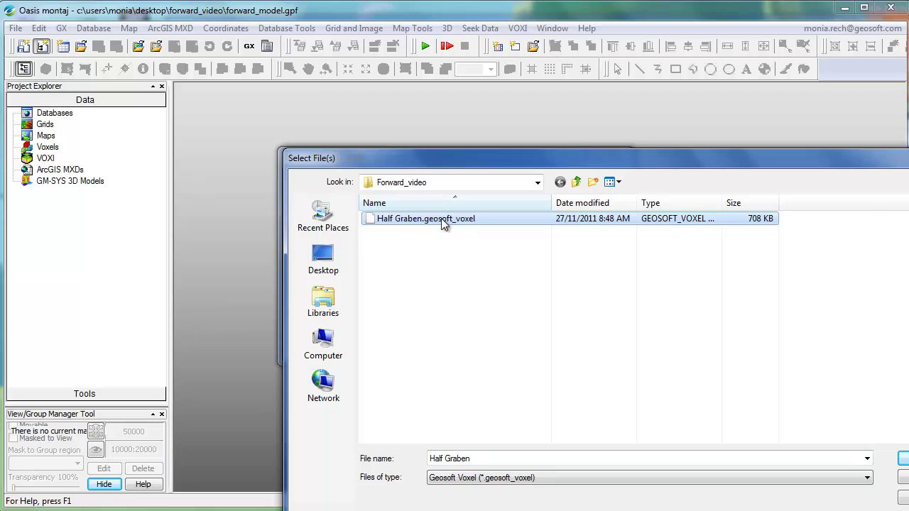
{"action": "double_click", "coordinate": [442, 223]}
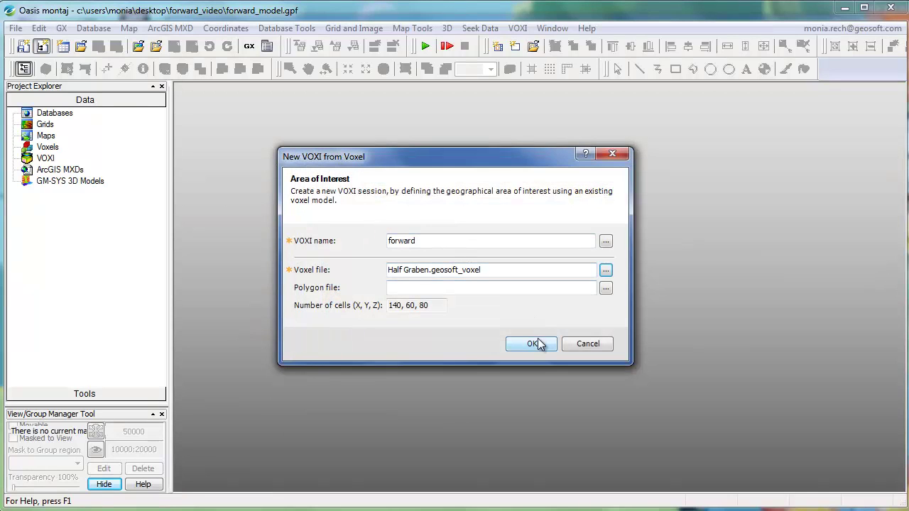
{"action": "left_click", "coordinate": [533, 344]}
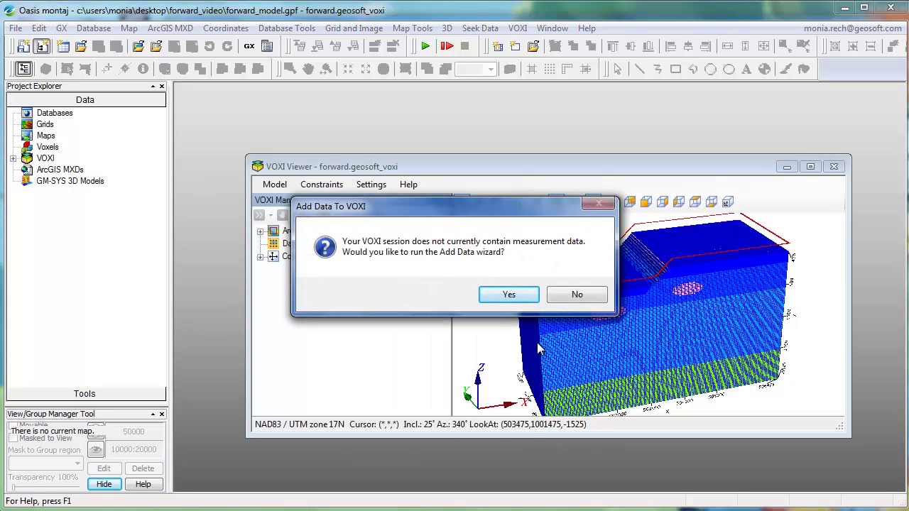
- Skip adding measurement data, maximize the VOXI Viewer, and bring up the Data item's options
{"action": "left_click", "coordinate": [558, 302]}
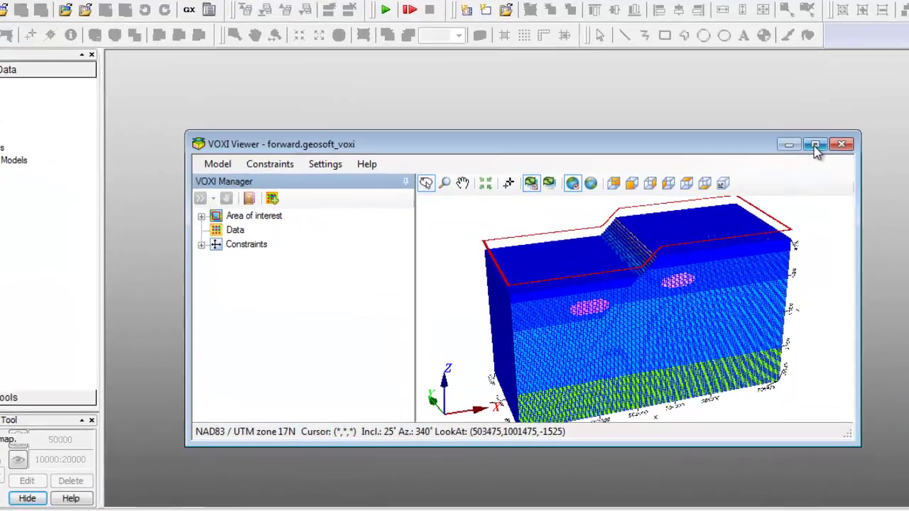
{"action": "left_click", "coordinate": [810, 166]}
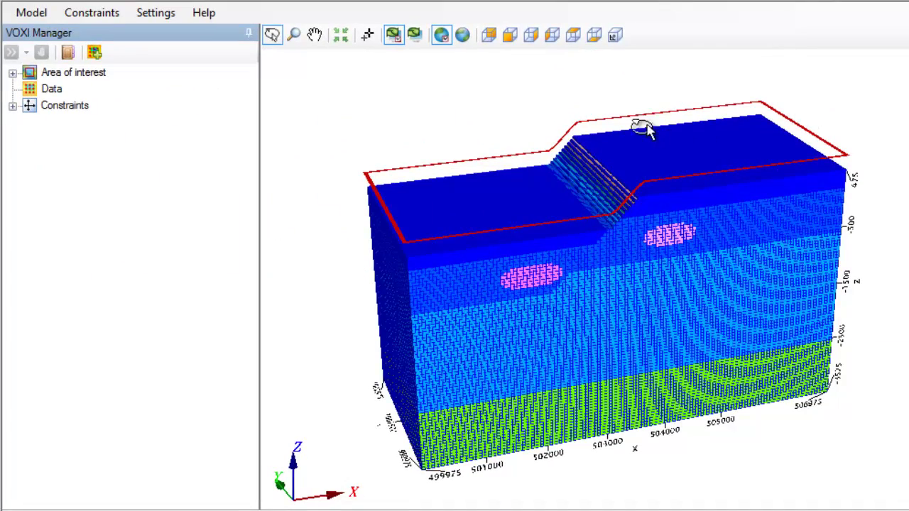
{"action": "right_click", "coordinate": [59, 93]}
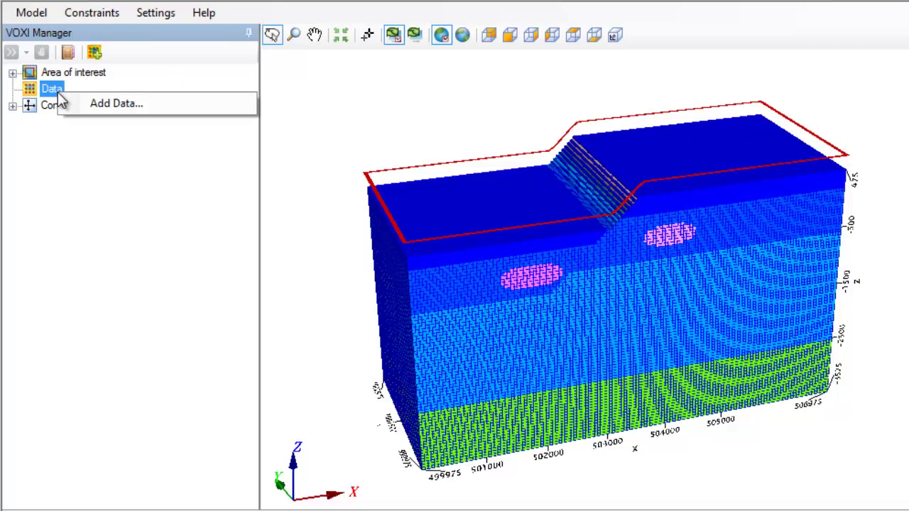
- Add HalfGraben.gdb as the Database data source with X, Y and Z channels
{"action": "left_click", "coordinate": [93, 103]}
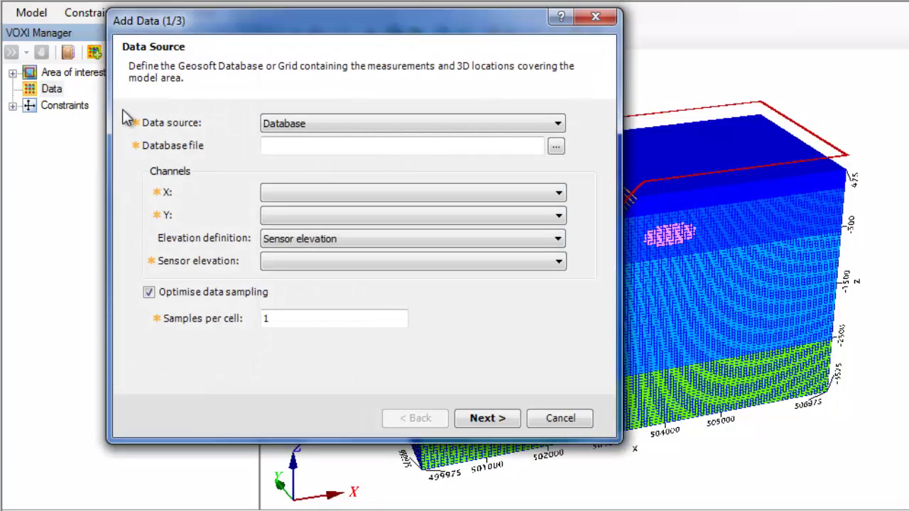
{"action": "left_click", "coordinate": [558, 127]}
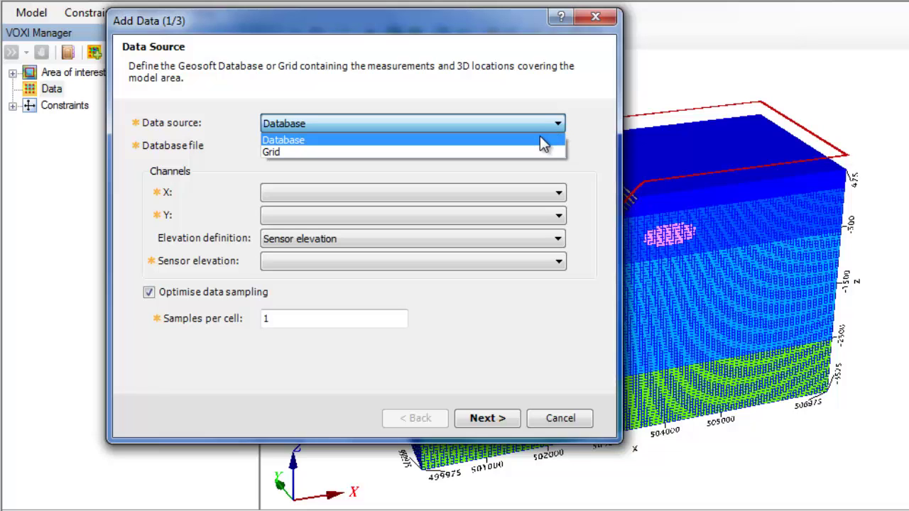
{"action": "left_click", "coordinate": [541, 140]}
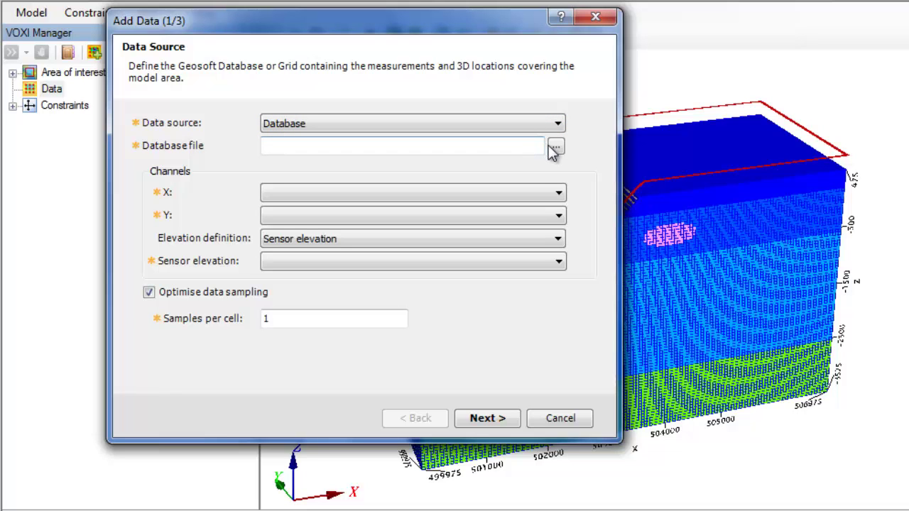
{"action": "left_click", "coordinate": [559, 149]}
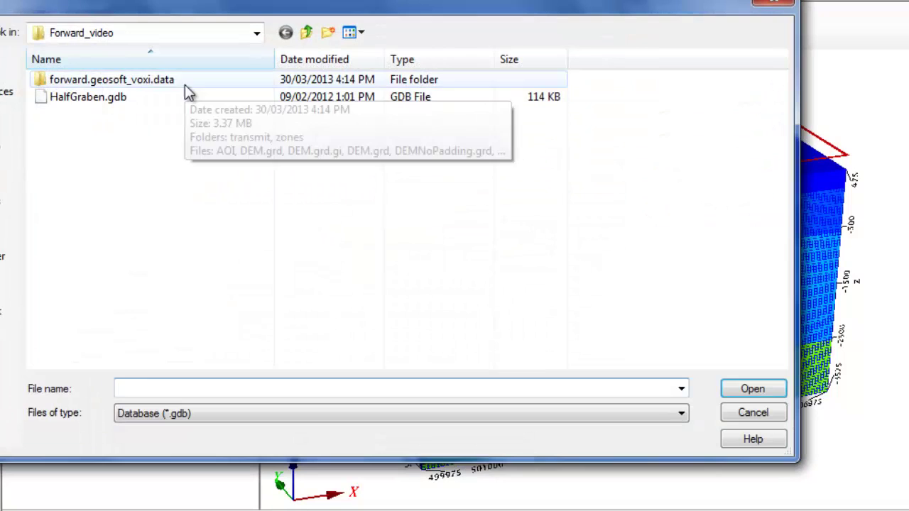
{"action": "left_click", "coordinate": [128, 100]}
{"action": "double_click", "coordinate": [128, 99]}
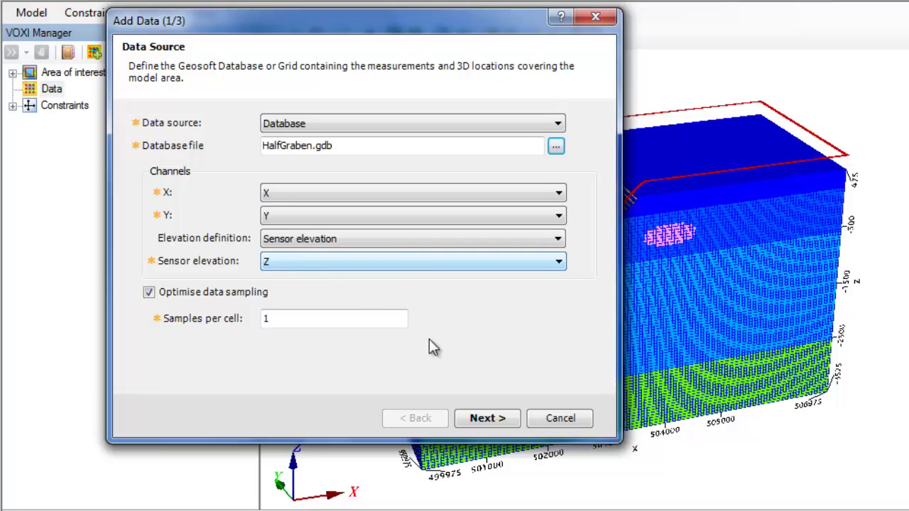
{"action": "left_click", "coordinate": [497, 418]}
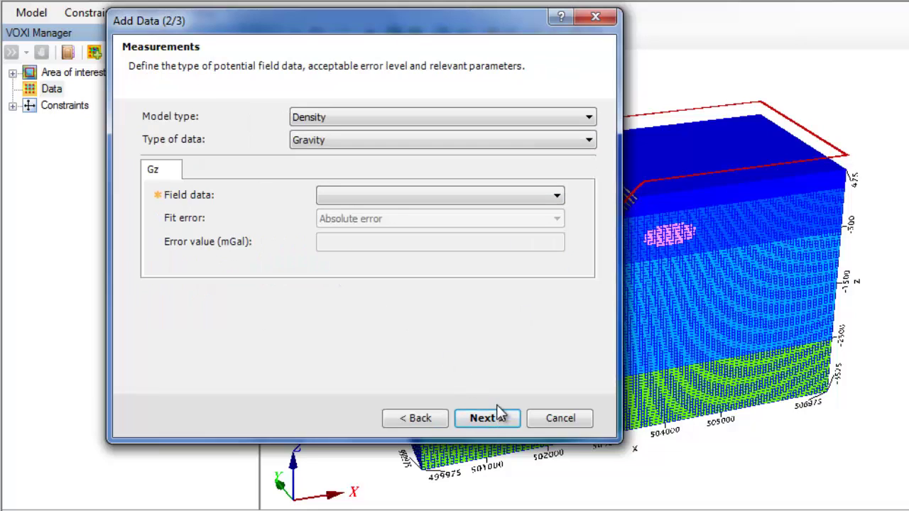
- Use Density gravity data from the Bouguer channel with a 0.5 absolute fit error
{"action": "left_click", "coordinate": [589, 118]}
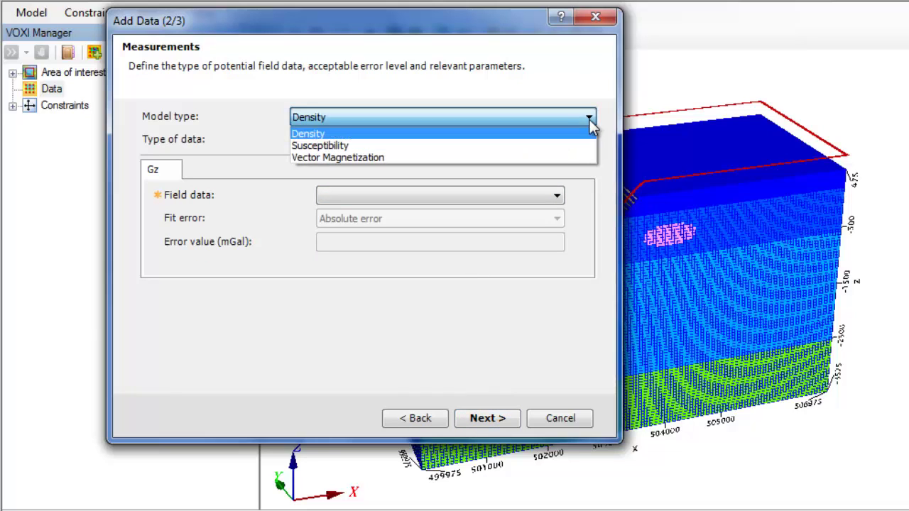
{"action": "left_click", "coordinate": [590, 119]}
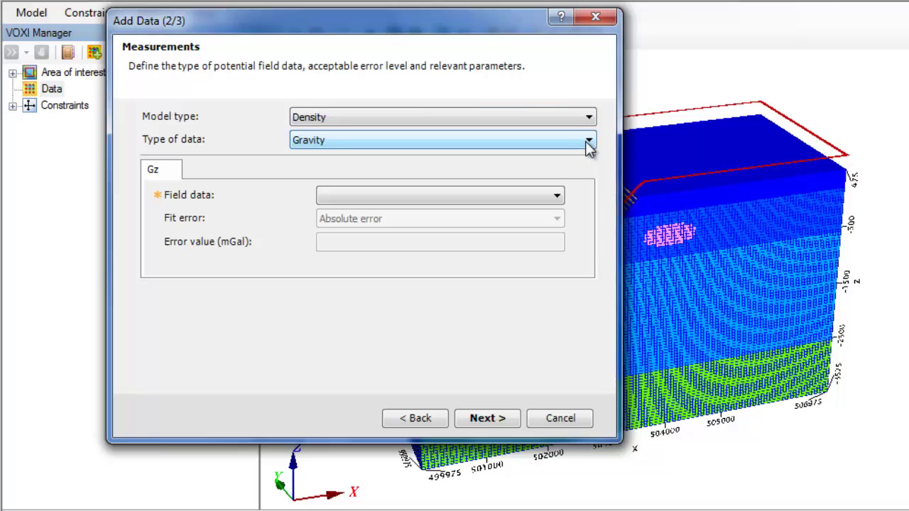
{"action": "left_click", "coordinate": [589, 142]}
{"action": "left_click", "coordinate": [588, 145]}
{"action": "left_click", "coordinate": [558, 202]}
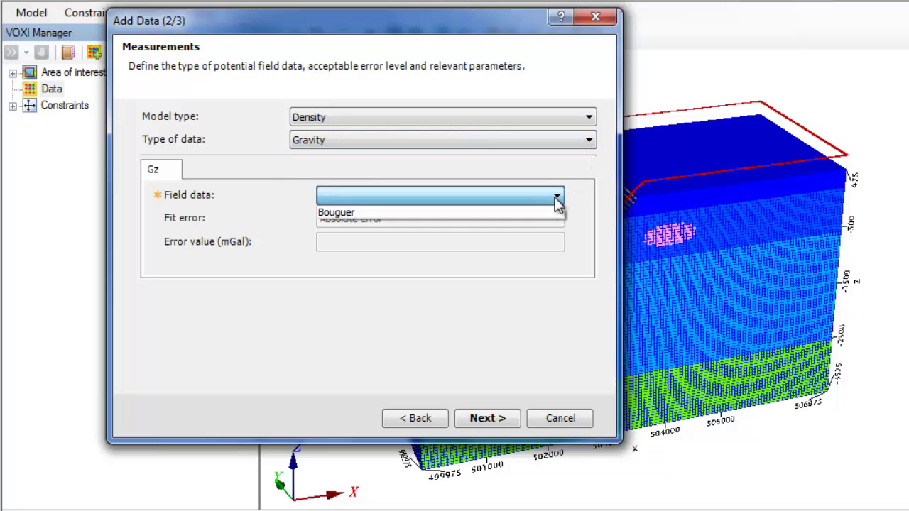
{"action": "left_click", "coordinate": [554, 213]}
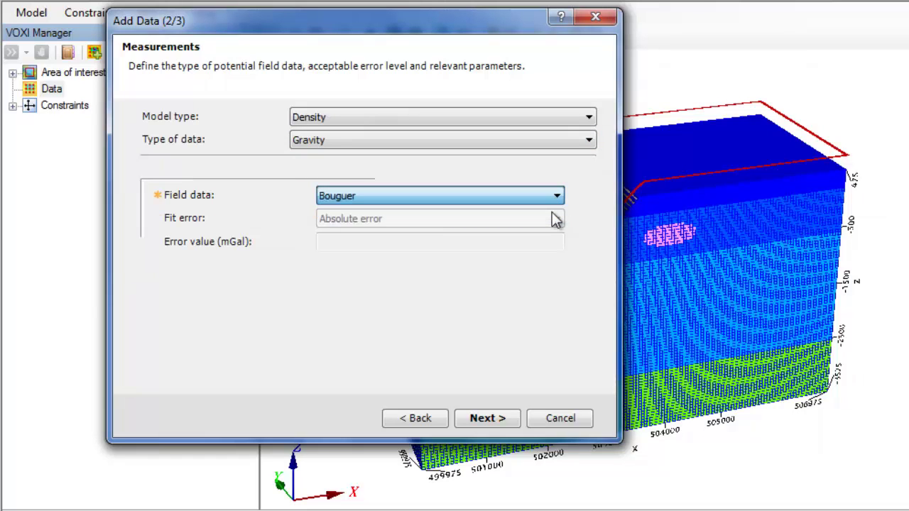
{"action": "left_click", "coordinate": [556, 220]}
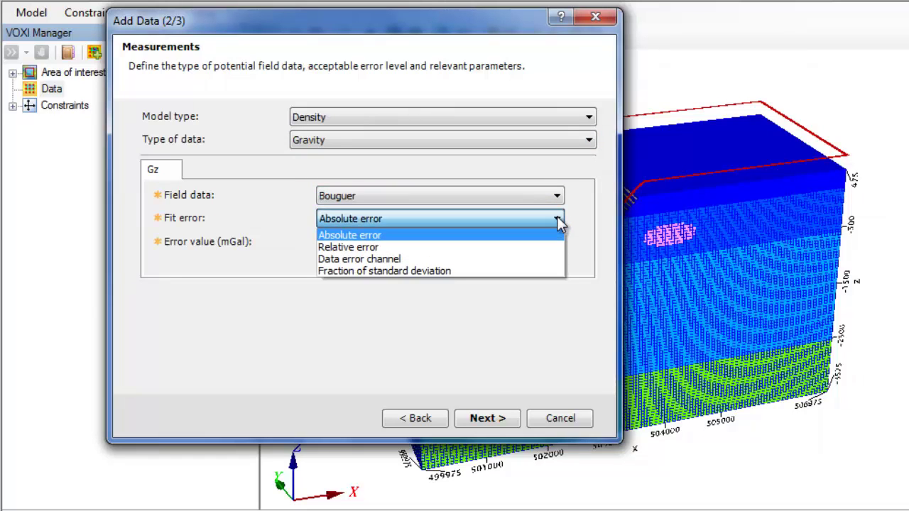
{"action": "left_click", "coordinate": [559, 222]}
{"action": "left_click", "coordinate": [505, 244]}
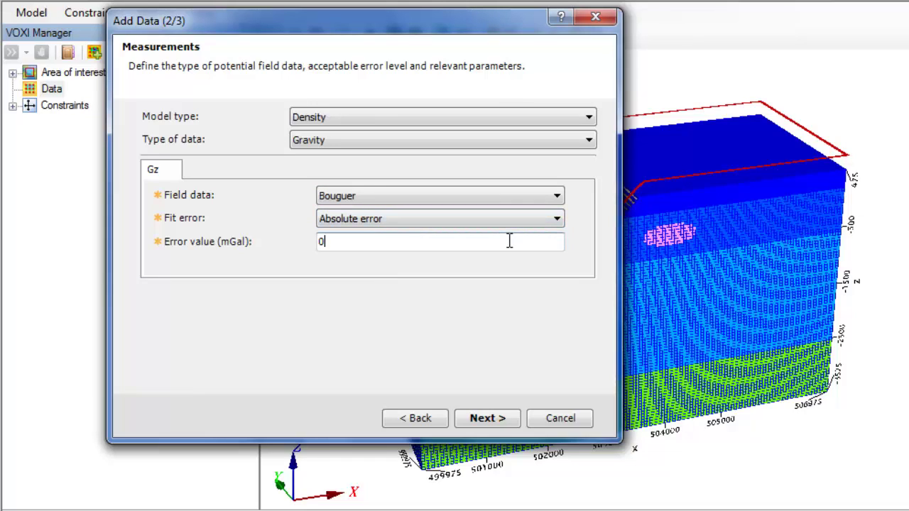
{"action": "type", "text": "."}
{"action": "type", "text": "5"}
{"action": "left_click", "coordinate": [513, 421]}
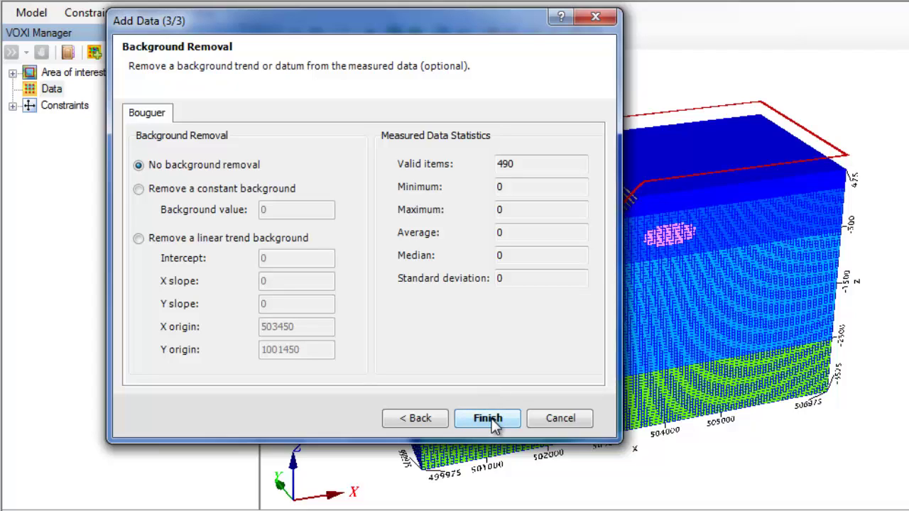
- Finish the Add Data wizard with no background removal to add the Bouguer gravity data
{"action": "left_click", "coordinate": [491, 419]}
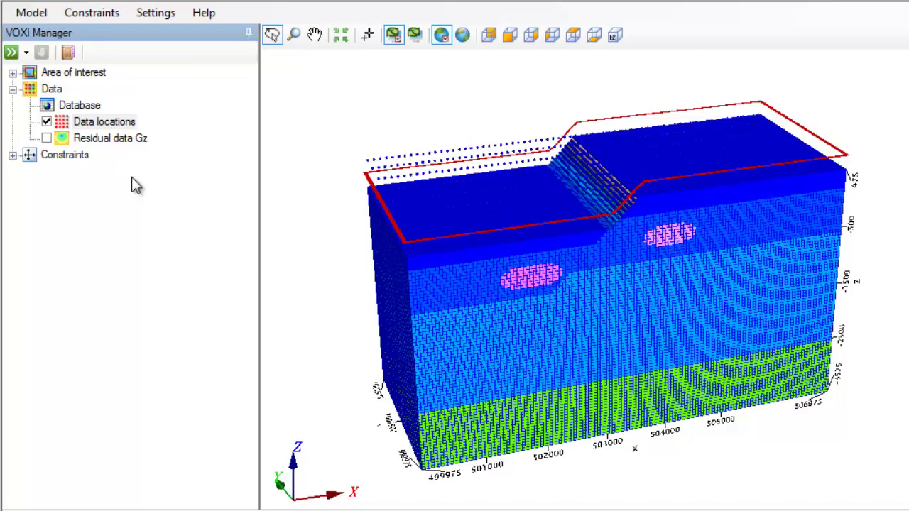
- Expand Area of interest and inspect the Mesh and DEM items' available actions
{"action": "left_click", "coordinate": [13, 72]}
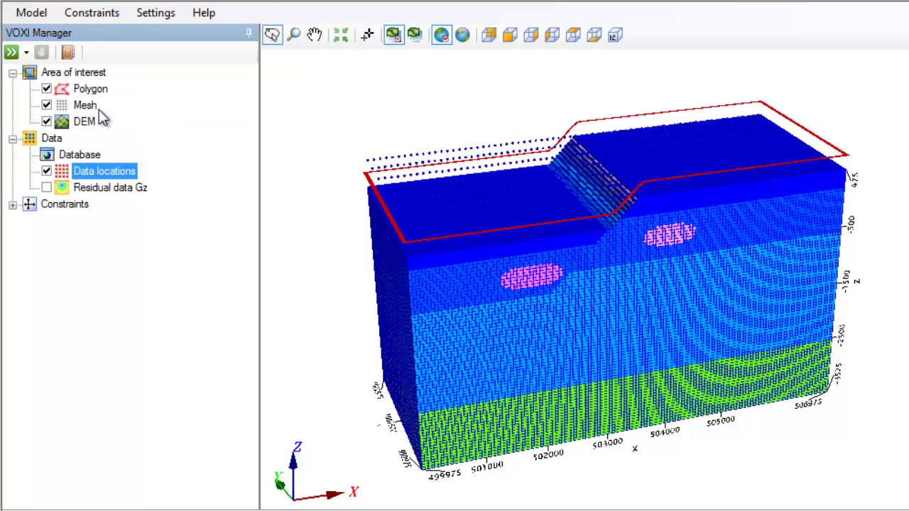
{"action": "left_click", "coordinate": [83, 108]}
{"action": "right_click", "coordinate": [85, 107]}
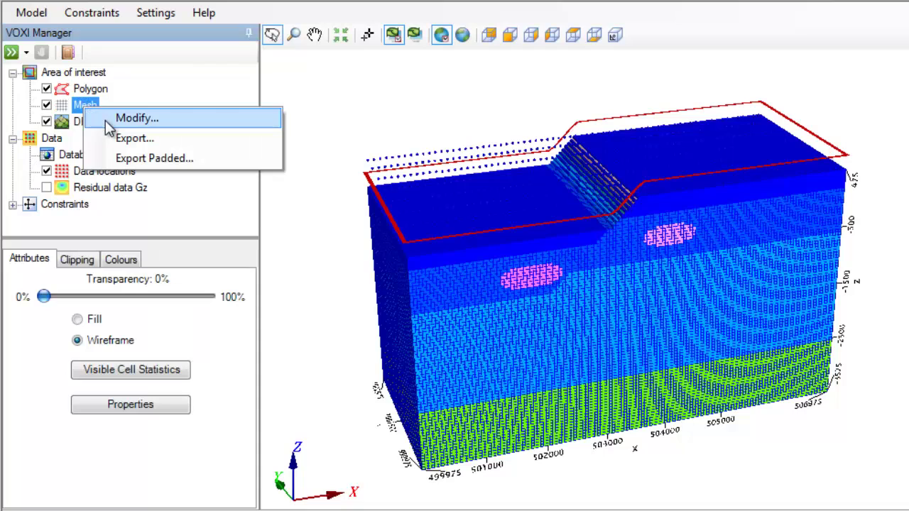
{"action": "left_click", "coordinate": [80, 123]}
{"action": "right_click", "coordinate": [77, 122]}
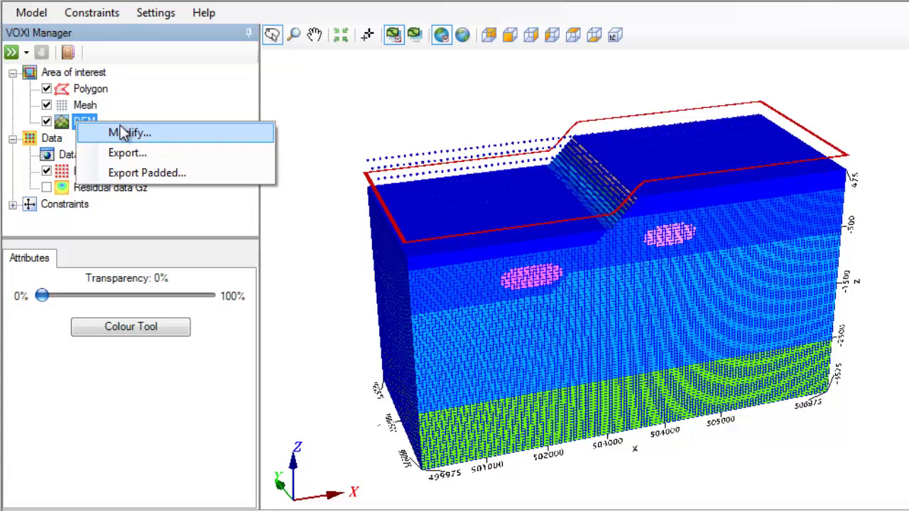
{"action": "left_click", "coordinate": [197, 92]}
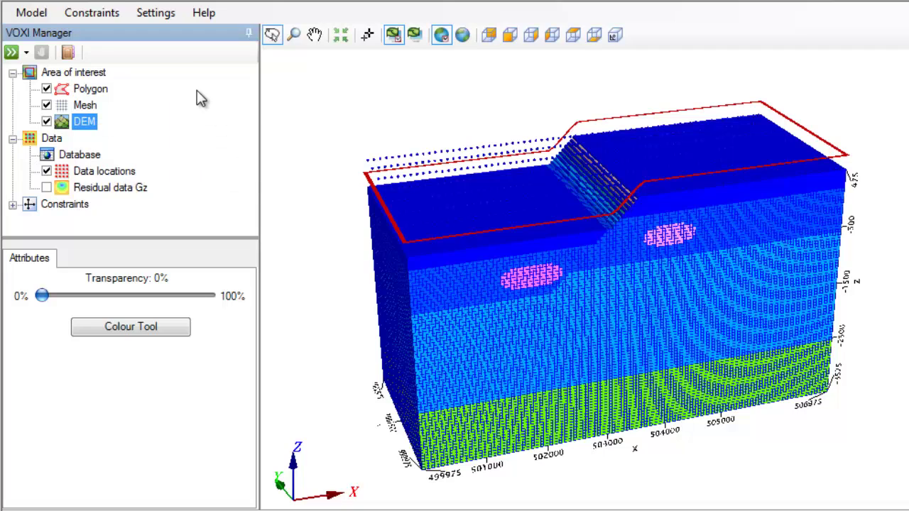
- Run a forward model on the voxel mesh from the VOXI Manager run dropdown
{"action": "left_click", "coordinate": [41, 14]}
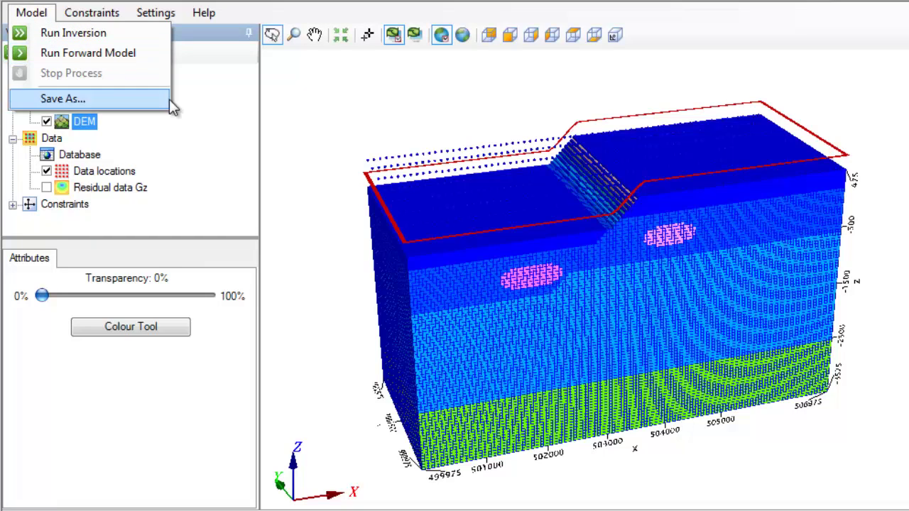
{"action": "left_click", "coordinate": [199, 107]}
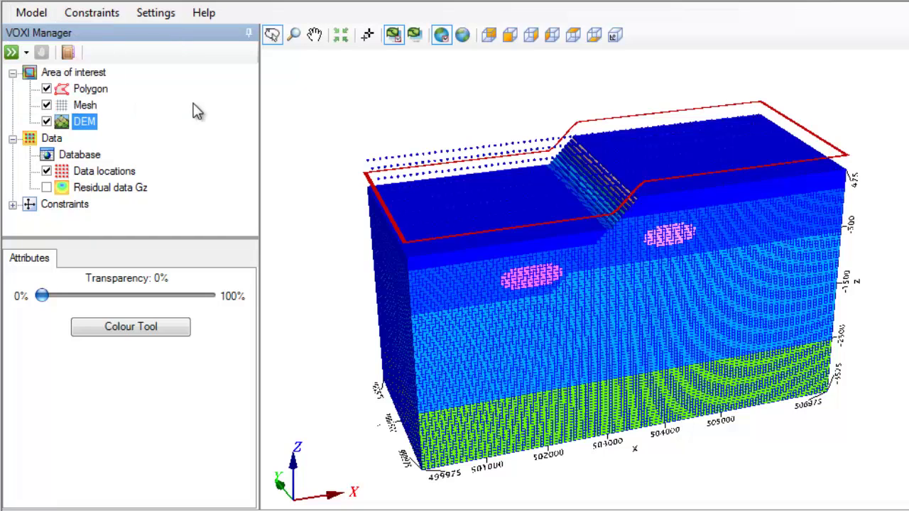
{"action": "left_click", "coordinate": [25, 54]}
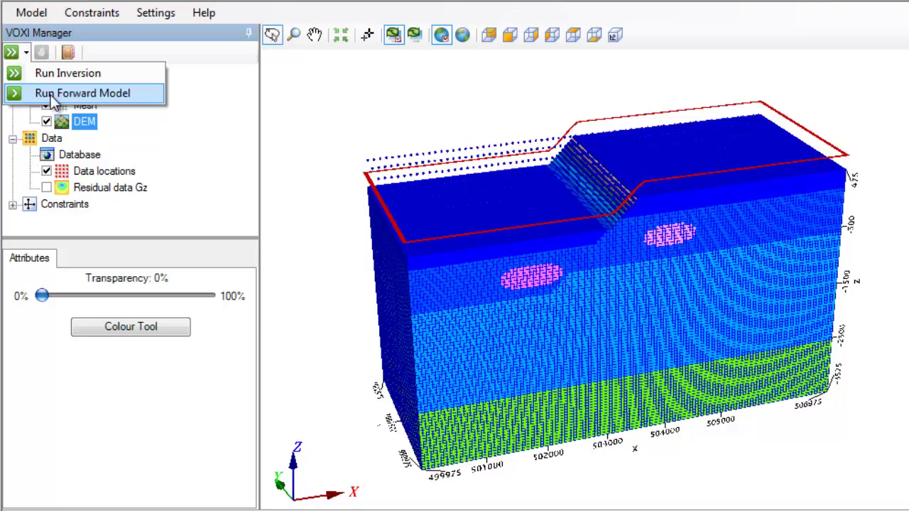
{"action": "left_click", "coordinate": [53, 100]}
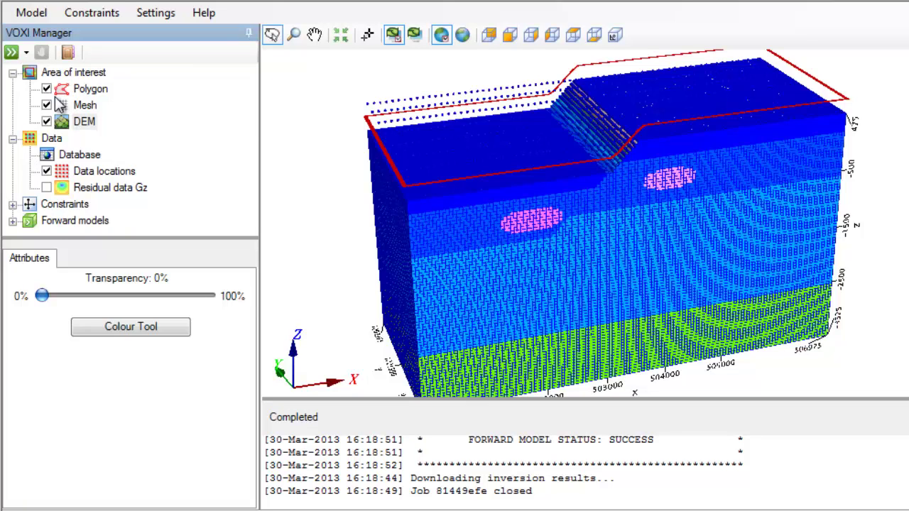
{"action": "left_click", "coordinate": [13, 221]}
{"action": "left_click", "coordinate": [30, 222]}
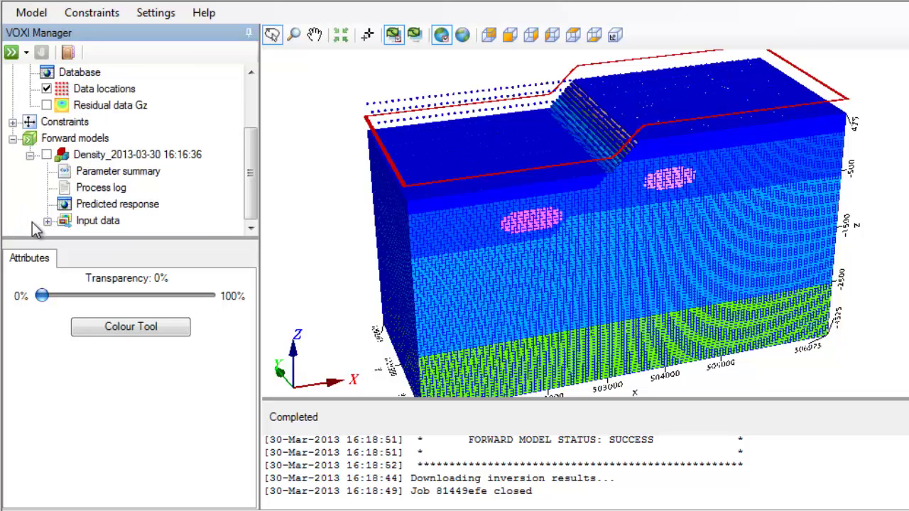